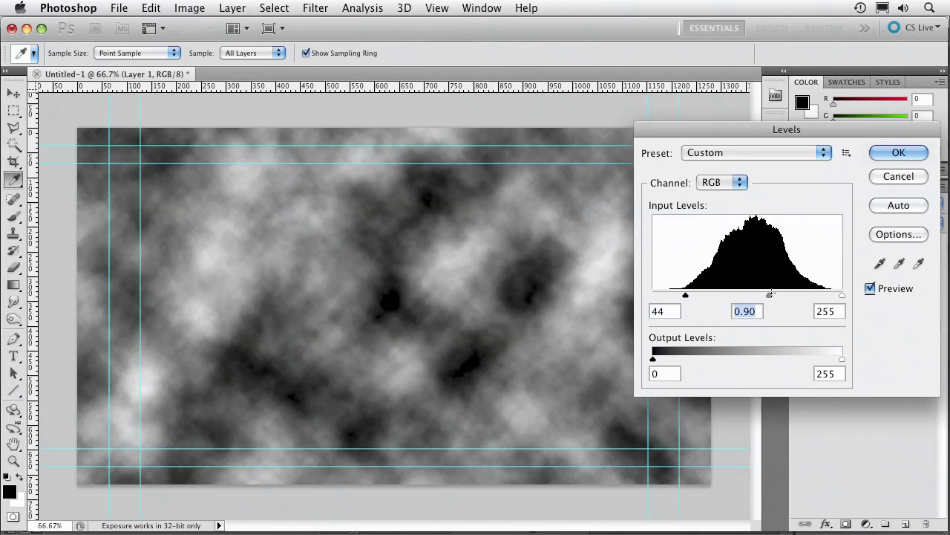
Step: Accept the Levels change, save the texture as Clouds.psd in Tip 18 – Gradient Wipe, then close it
click(891, 153)
key(h)
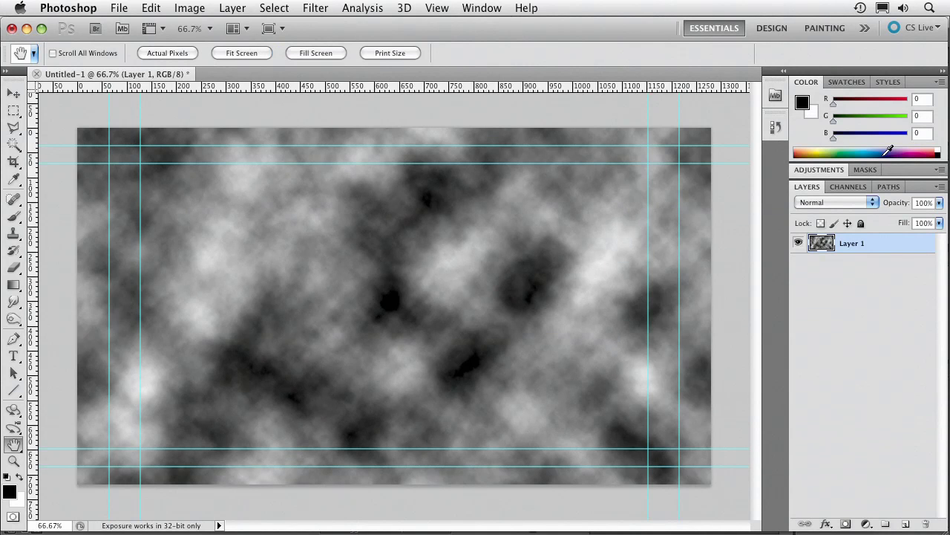
key(super+s)
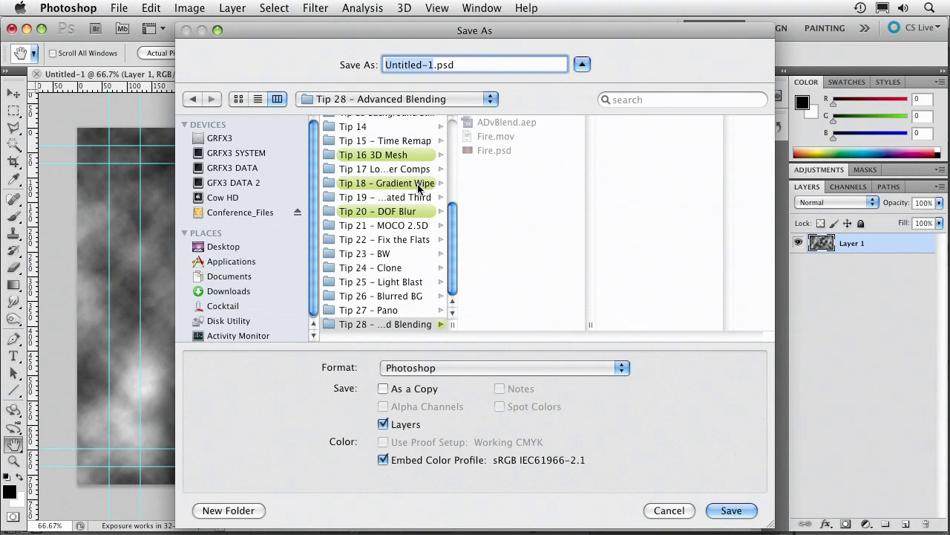
click(418, 186)
key(Tab)
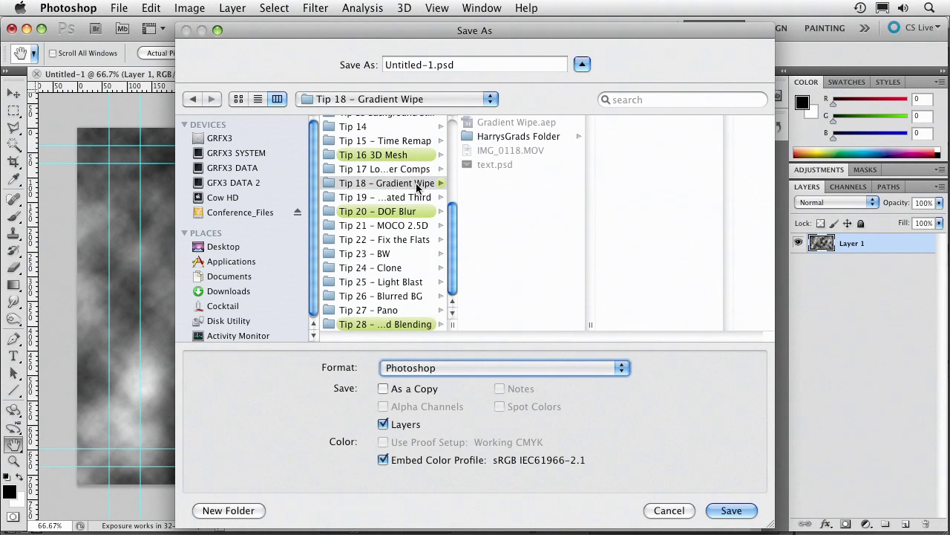
key(Tab)
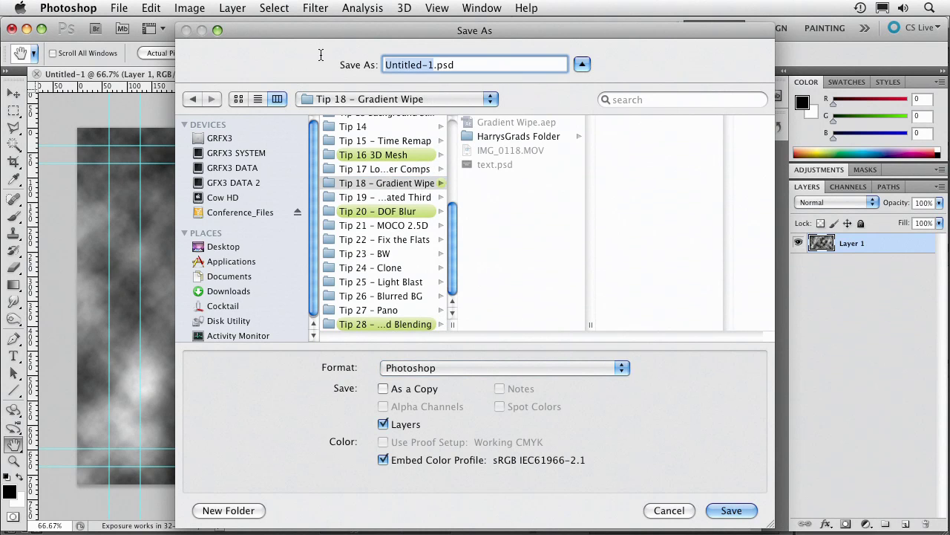
text(Clouds)
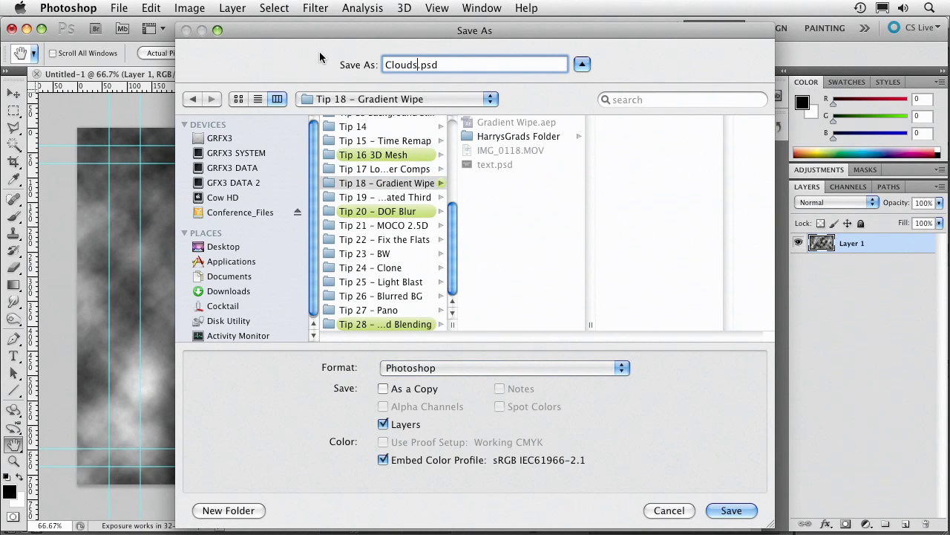
key(Return)
key(Return)
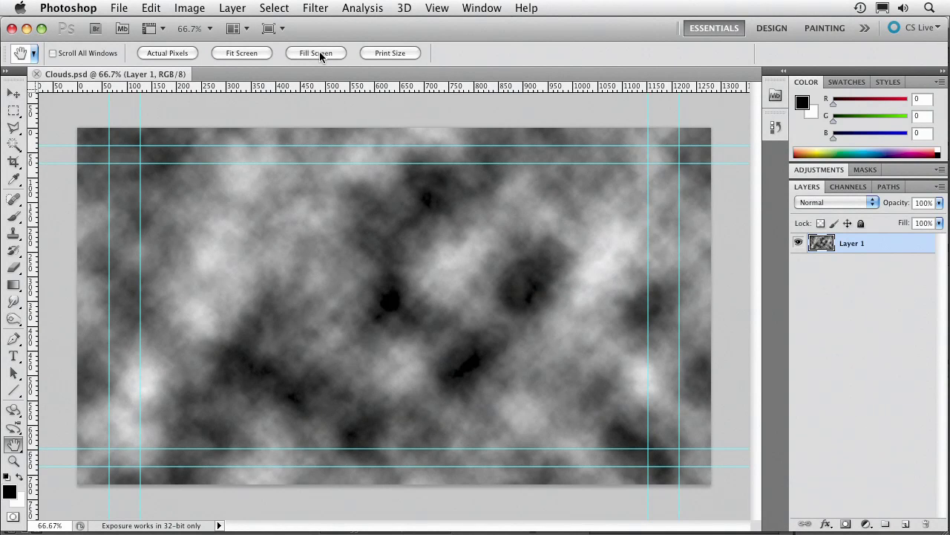
key(super+w)
key(super+Tab)
key(super+Tab)
key(super+Tab)
Step: Import Clouds.psd as Footage and place it in the timeline below IMG_0118.MOV
double_click(105, 305)
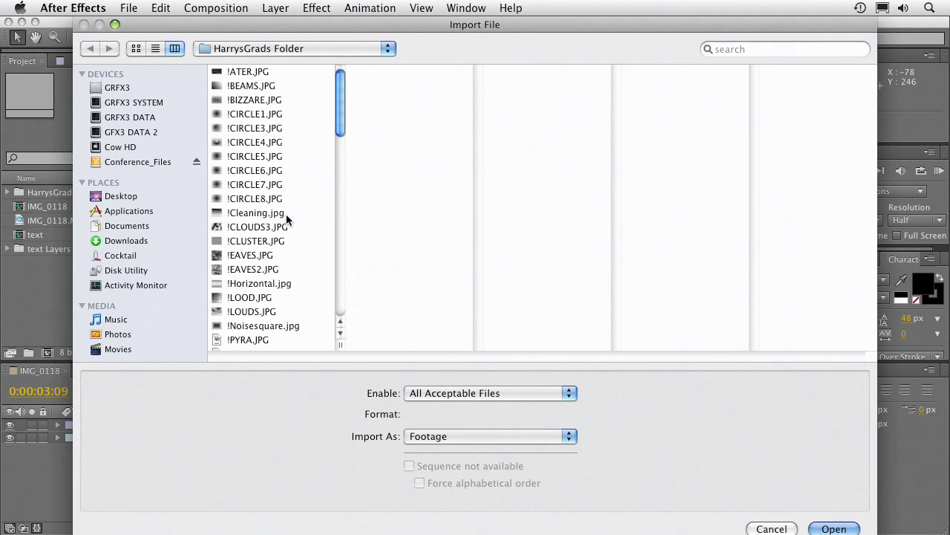
click(252, 72)
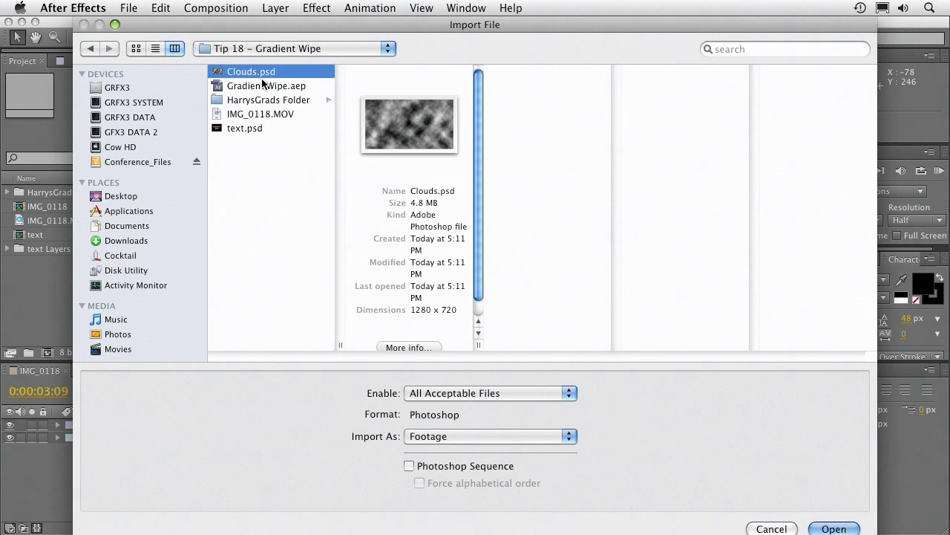
click(833, 528)
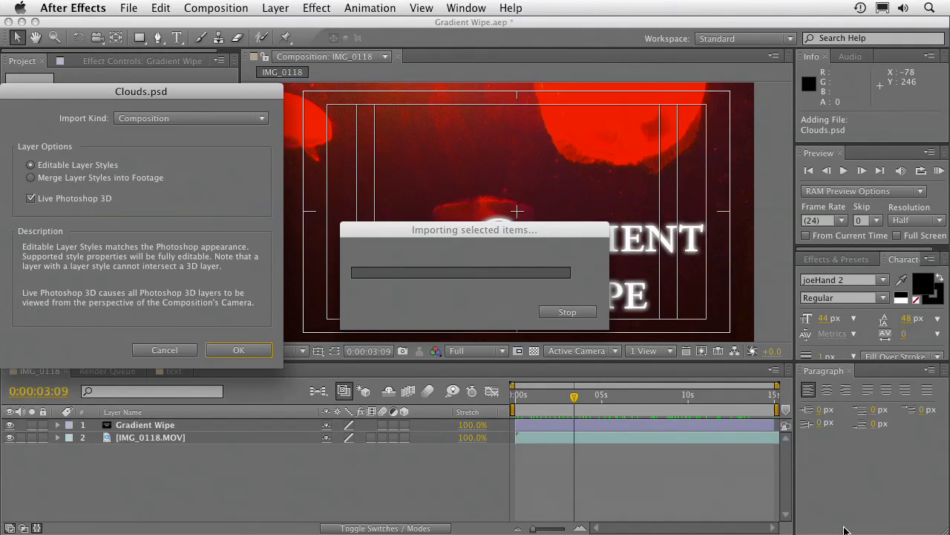
click(230, 118)
click(223, 131)
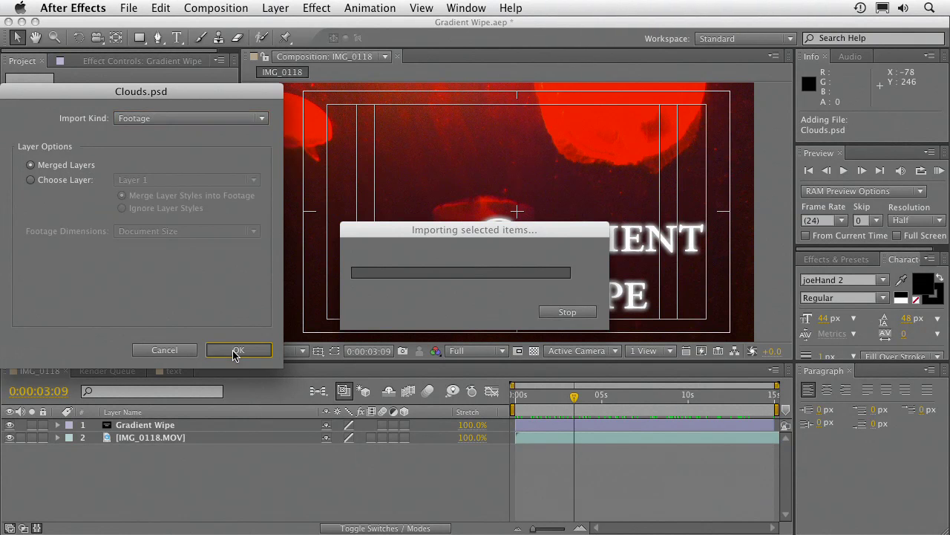
click(234, 354)
drag(15, 194, 26, 447)
drag(26, 458, 26, 458)
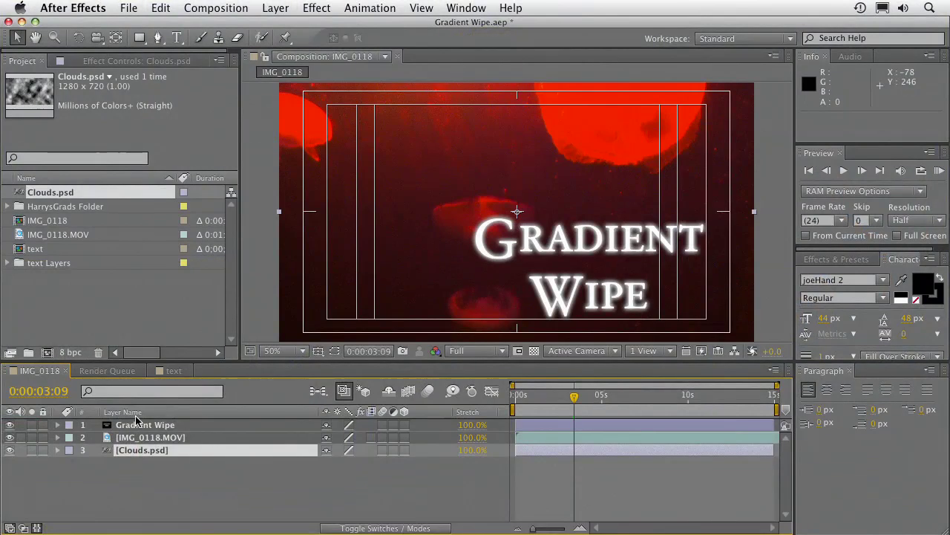
Step: Select the Gradient Wipe text layer in the timeline
click(137, 424)
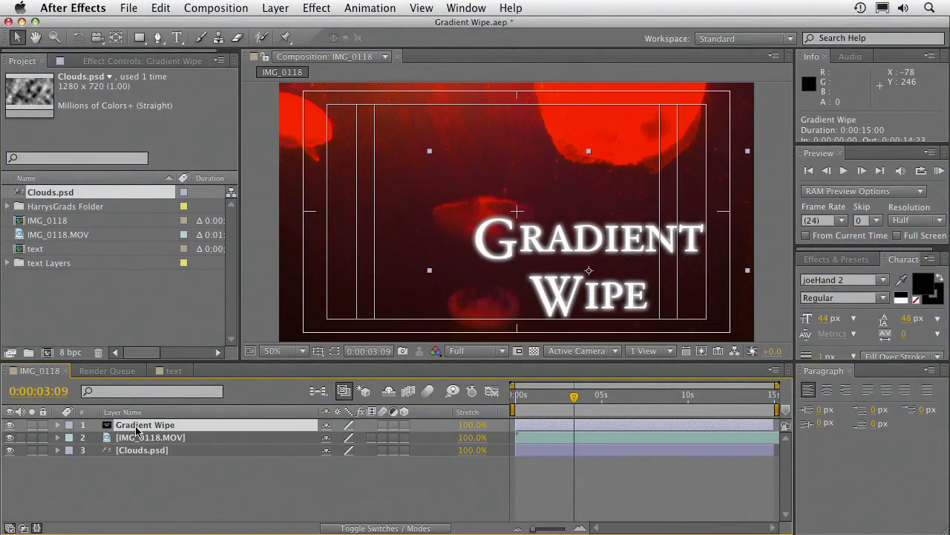
Step: Apply Effect > Transition > Gradient Wipe to the title layer
click(315, 8)
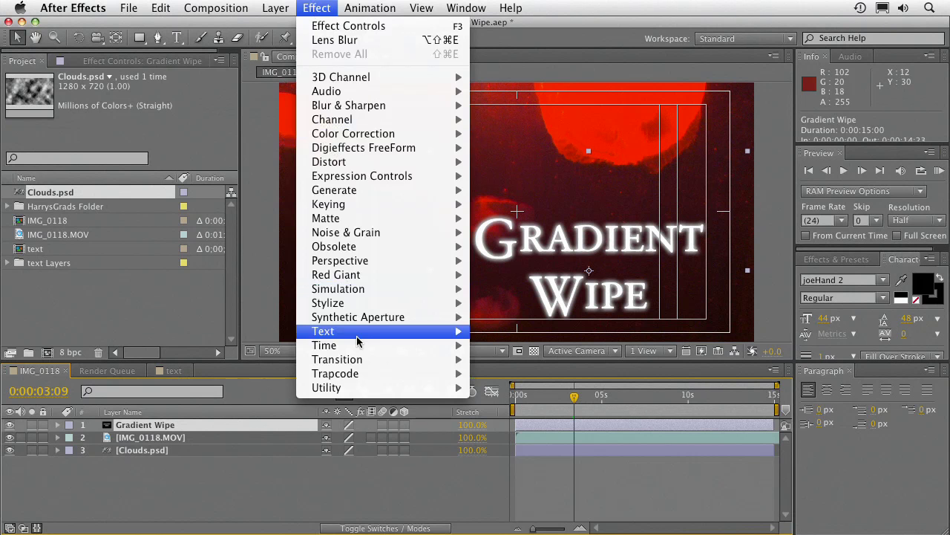
mouse_move(356, 359)
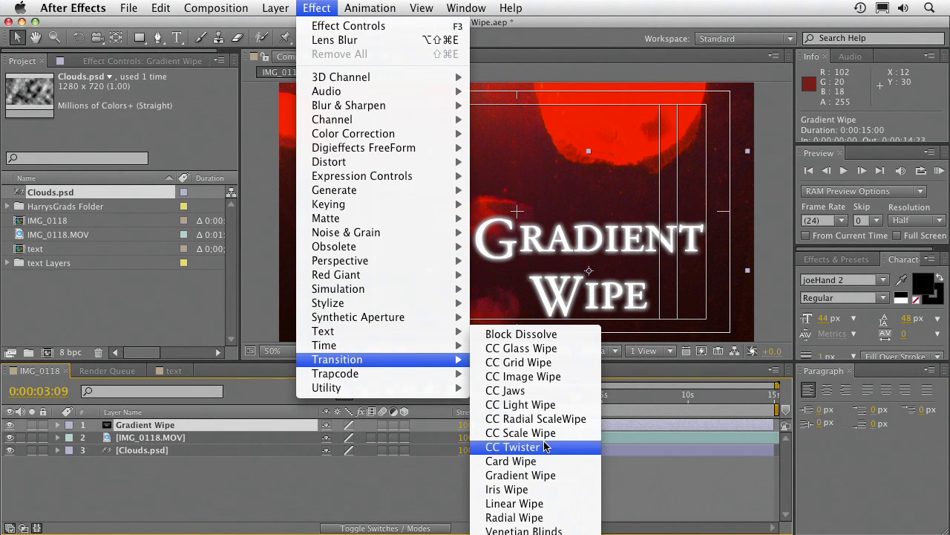
click(550, 475)
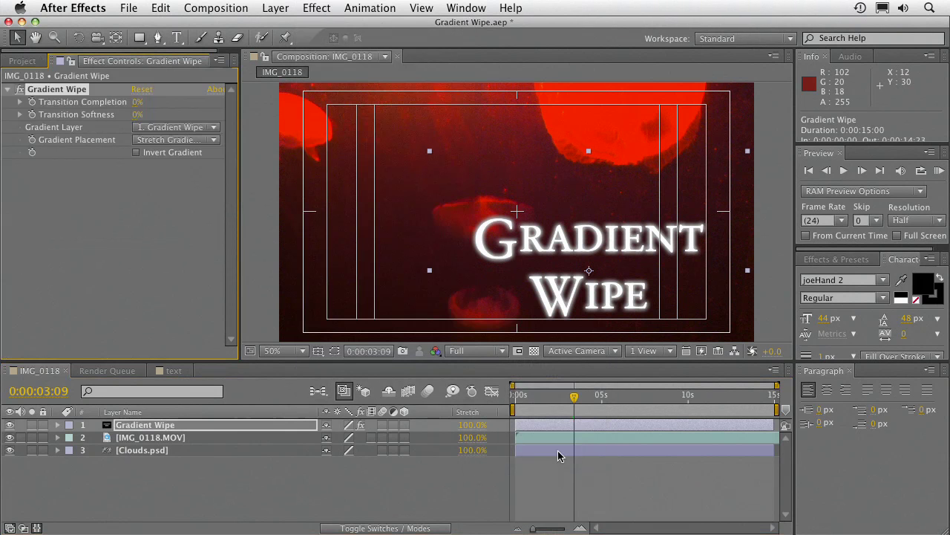
drag(545, 402, 545, 406)
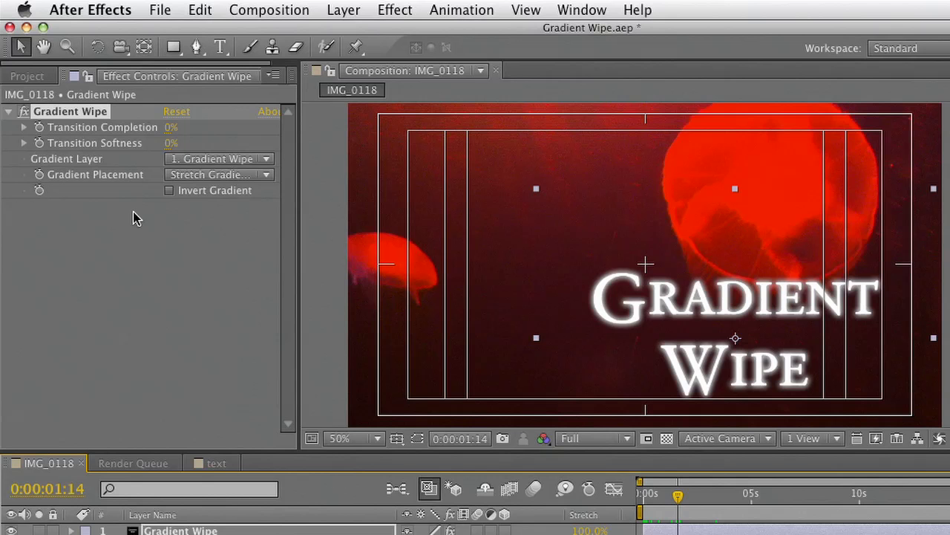
Step: Set Gradient Layer to 3. Clouds.psd and Transition Completion to about 27%
click(169, 127)
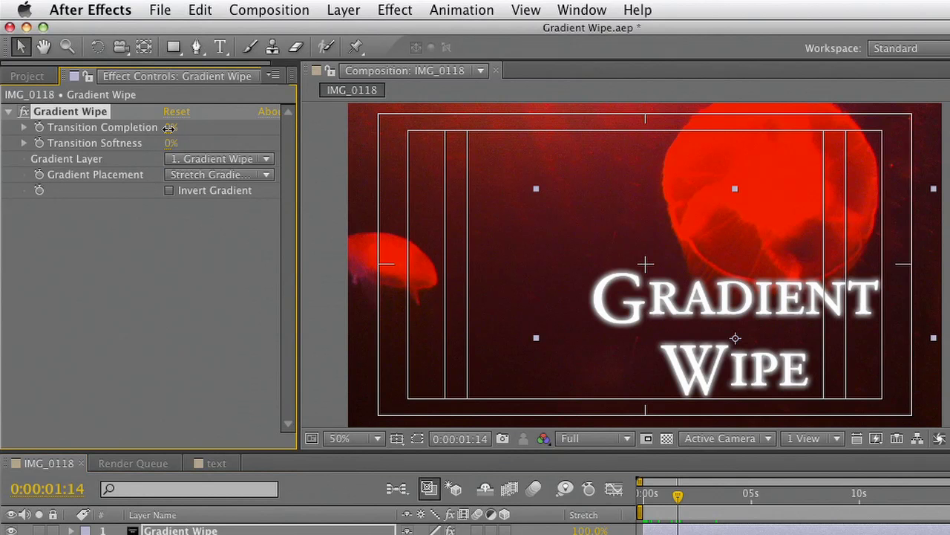
drag(172, 128, 115, 132)
click(191, 163)
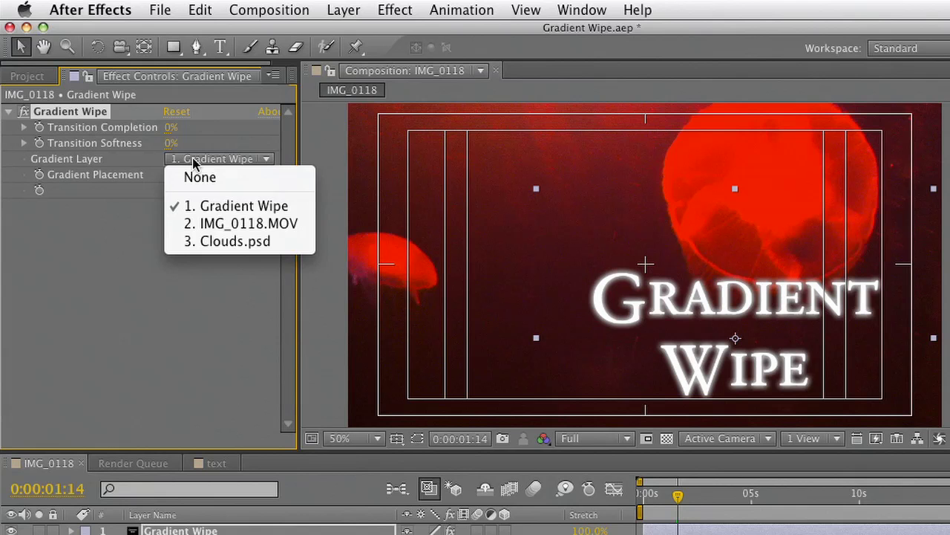
click(205, 243)
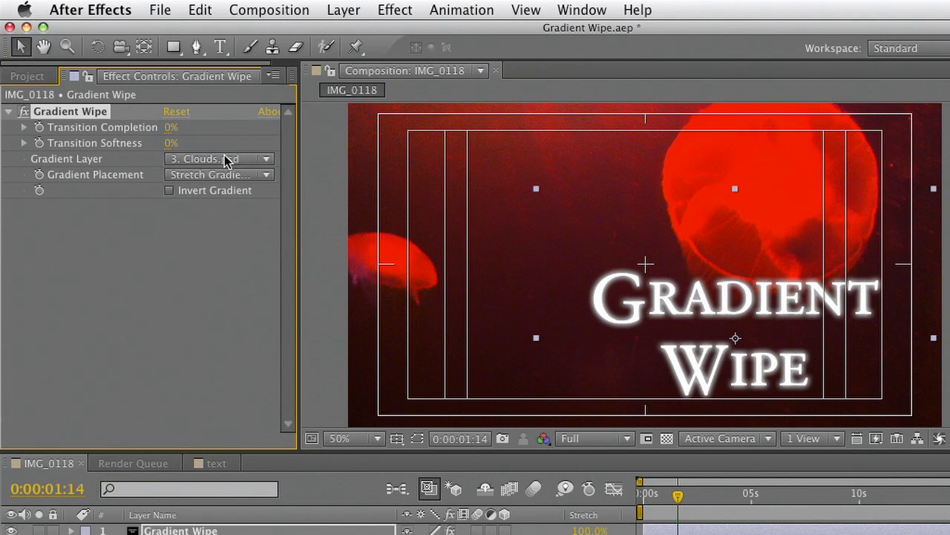
drag(181, 127, 159, 128)
Step: Keyframe Transition Completion at 100% at 0:00:01:10 and 0% at 0:00:05:02
drag(650, 512, 675, 509)
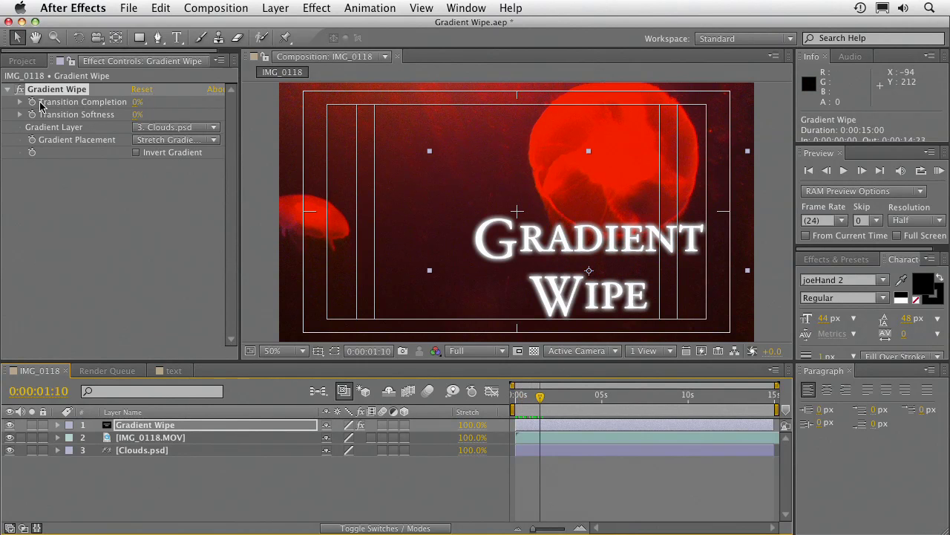
click(32, 103)
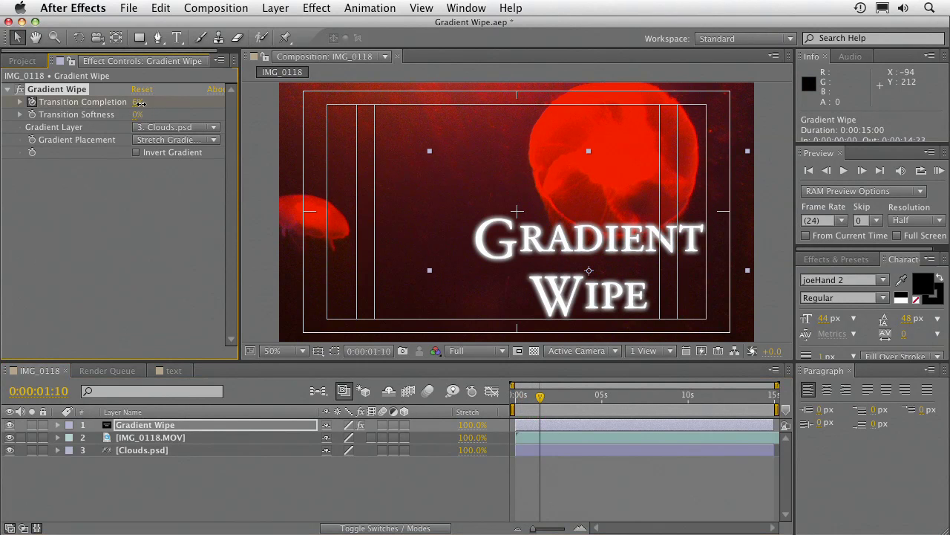
drag(137, 103, 220, 105)
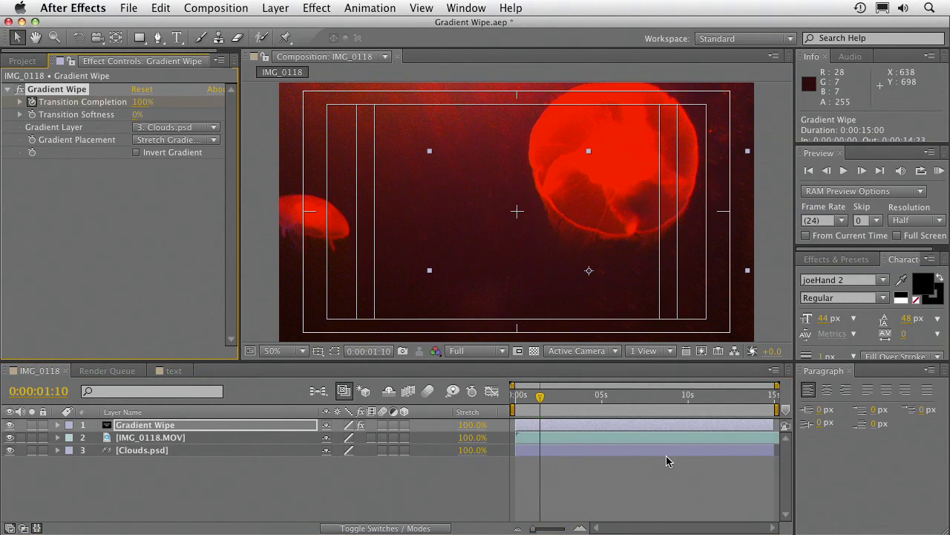
drag(556, 401, 600, 402)
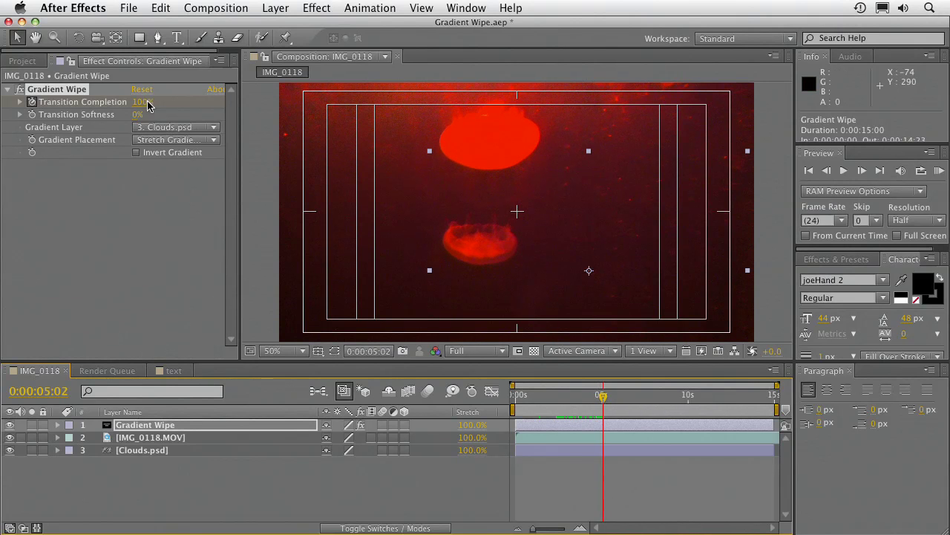
drag(146, 108, 74, 108)
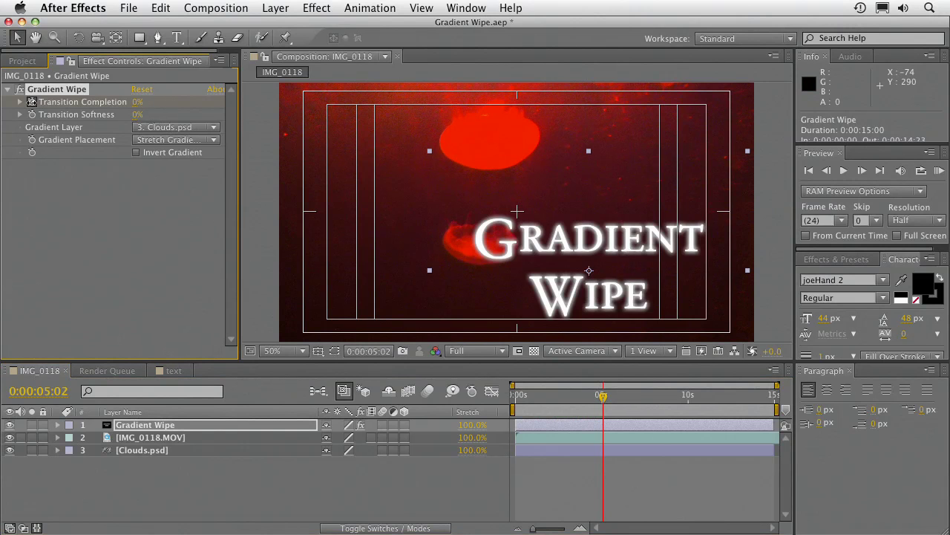
Step: Preview the animated wipe and start increasing Transition Softness
click(939, 170)
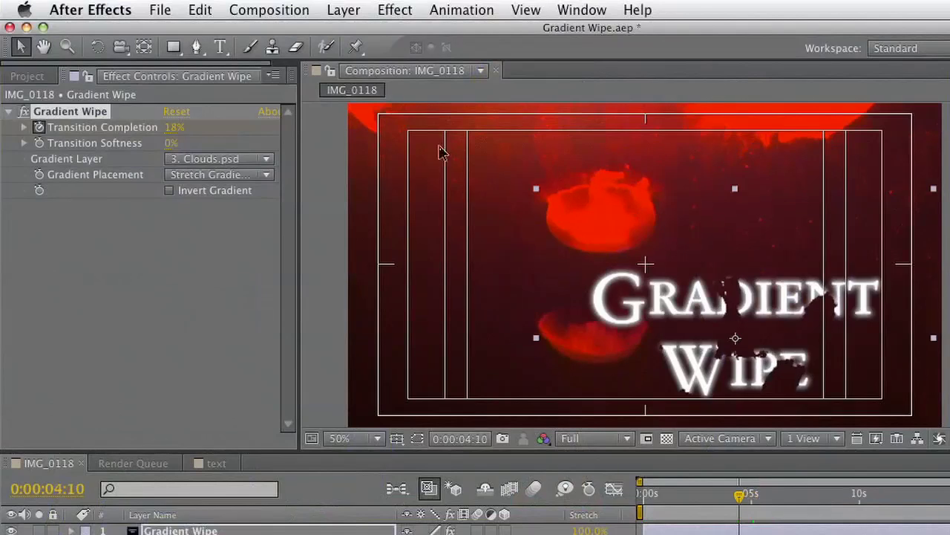
drag(171, 145, 173, 144)
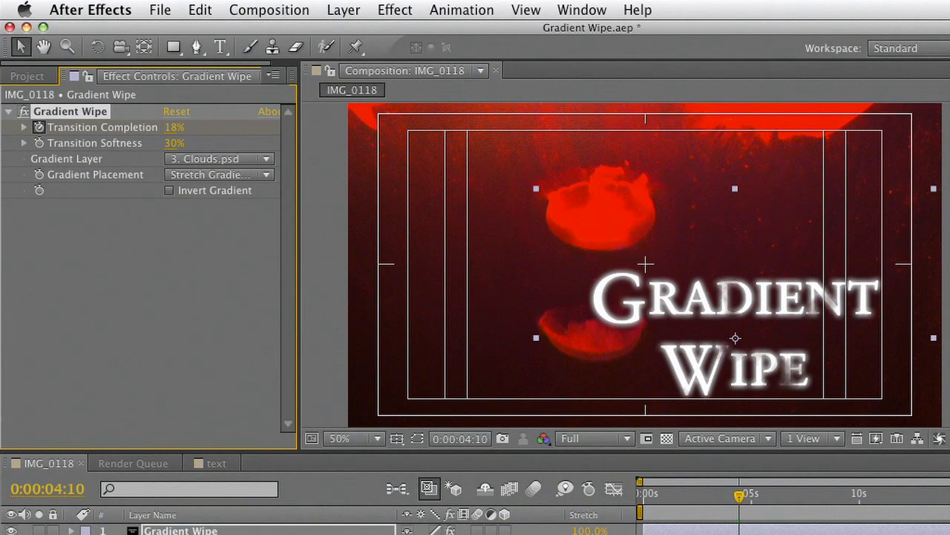
key(space)
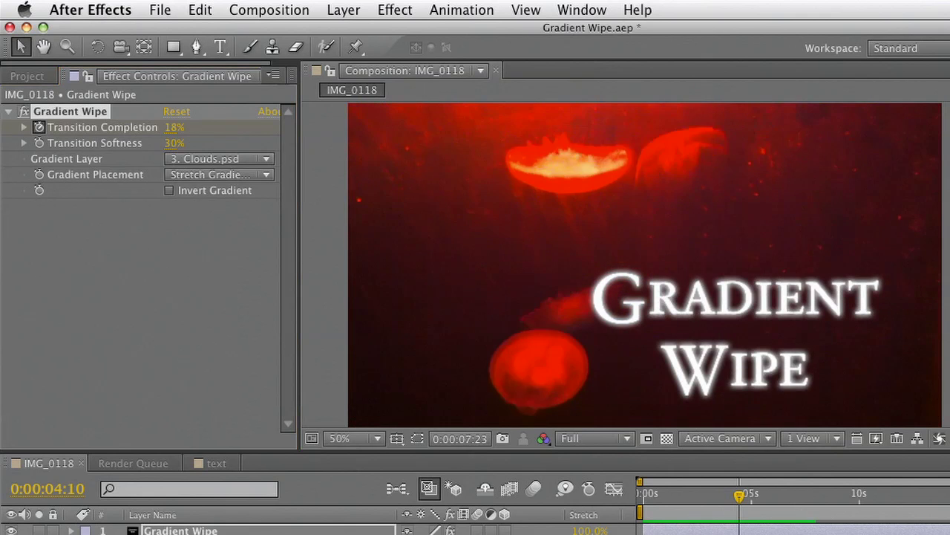
key(space)
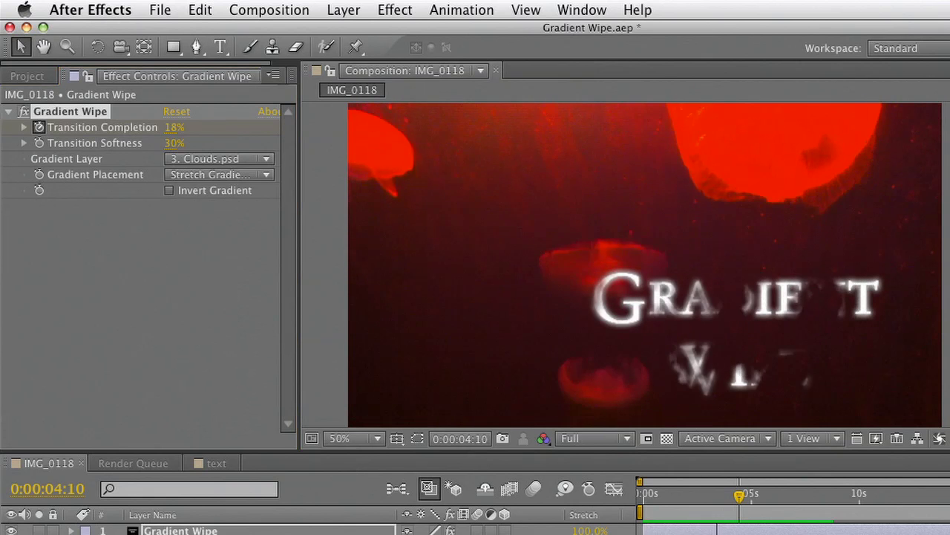
Step: Raise Transition Softness to 58% and replay the preview
key(space)
drag(174, 147, 184, 143)
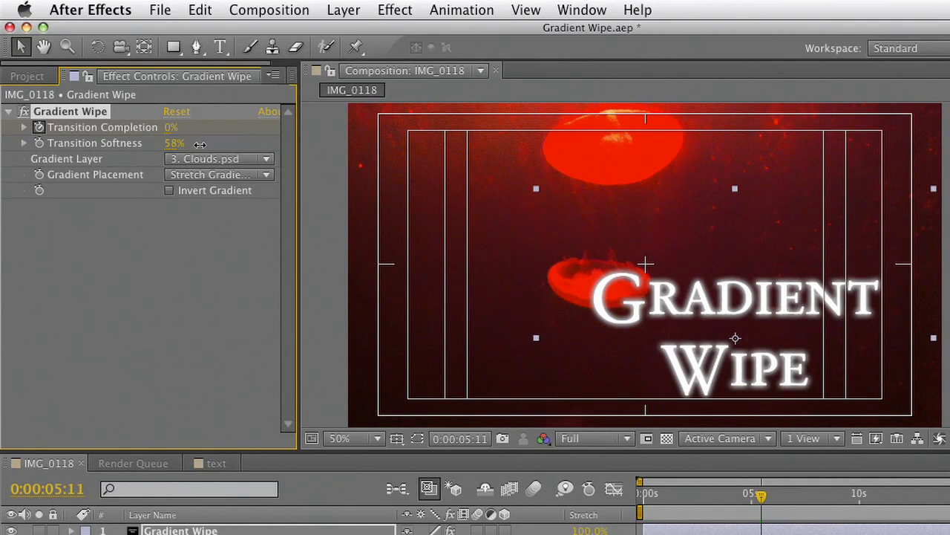
key(space)
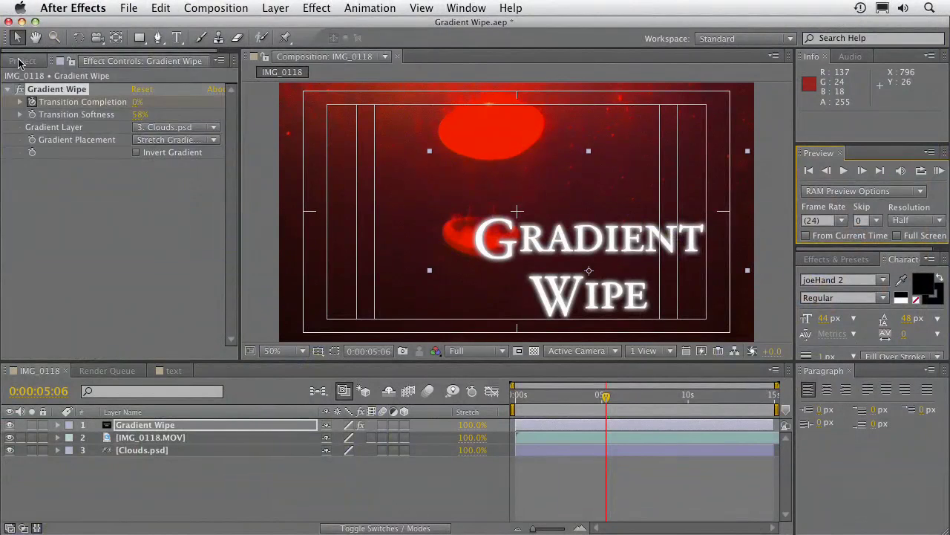
Step: Replace layer 3's Clouds.psd source with !ATER.JPG from HarrysGrads Folder, then RAM-preview
click(22, 60)
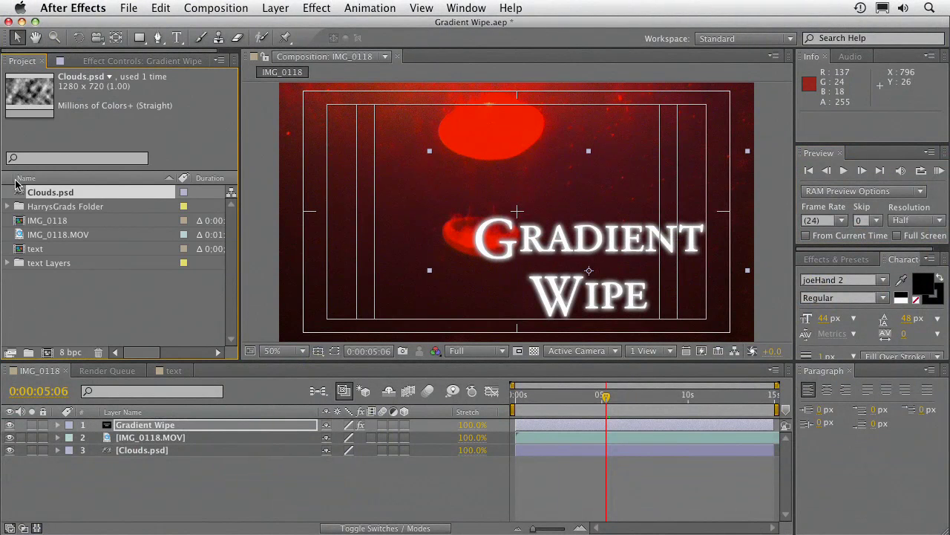
click(9, 207)
click(52, 207)
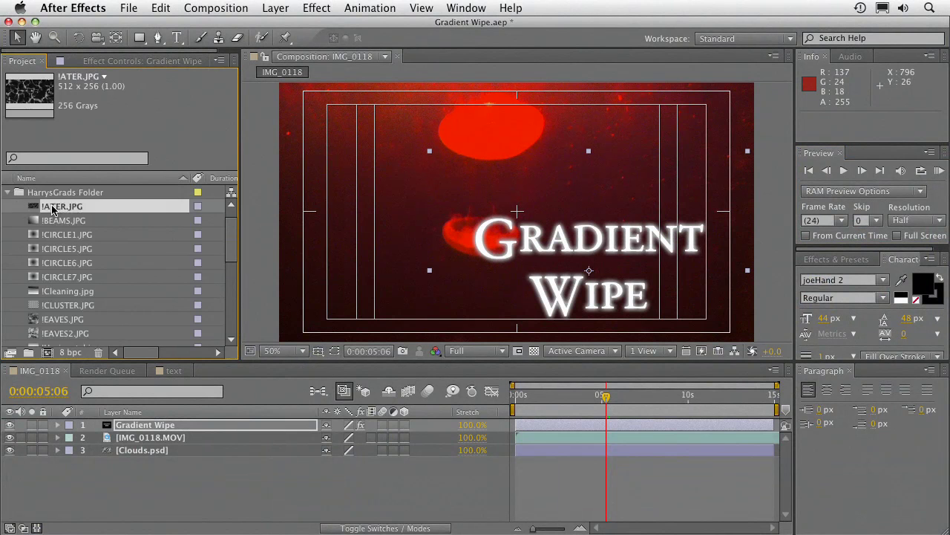
click(146, 451)
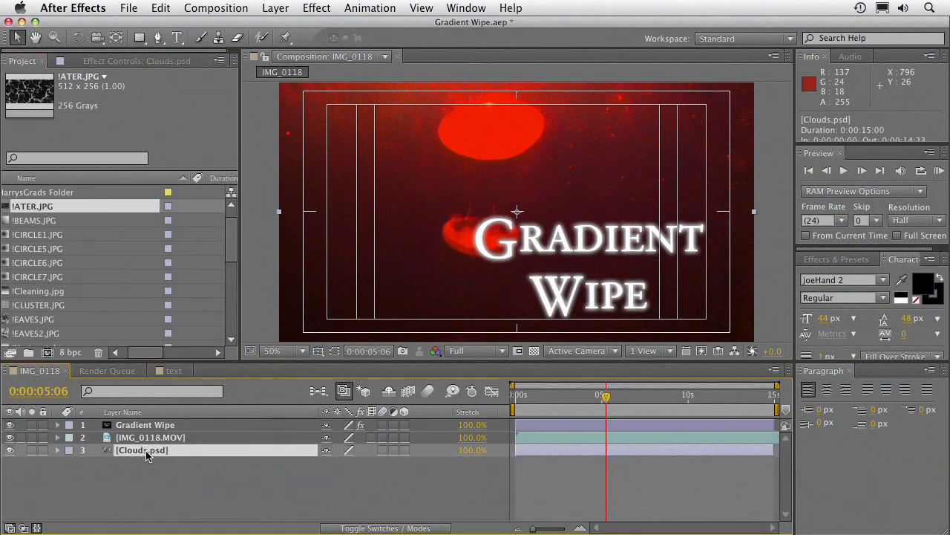
drag(9, 212, 121, 454)
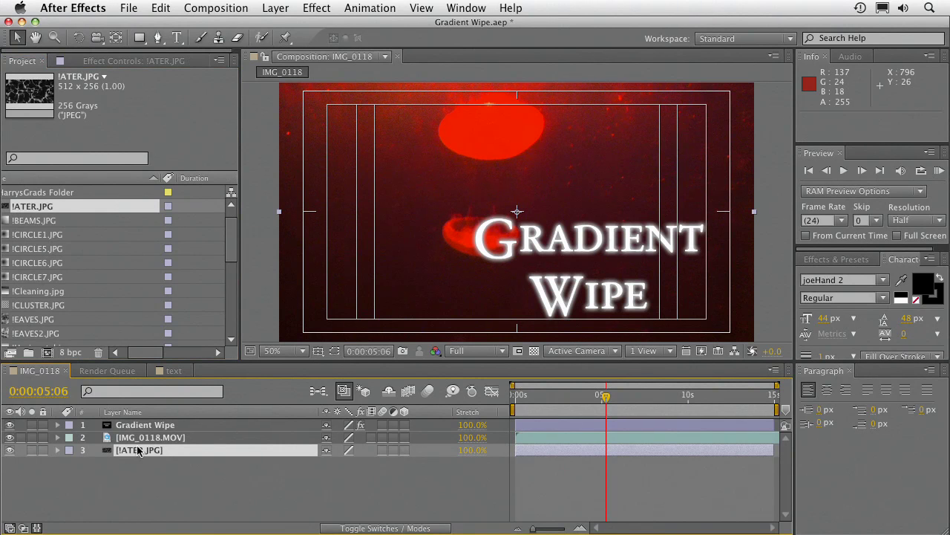
drag(570, 403, 600, 399)
click(938, 171)
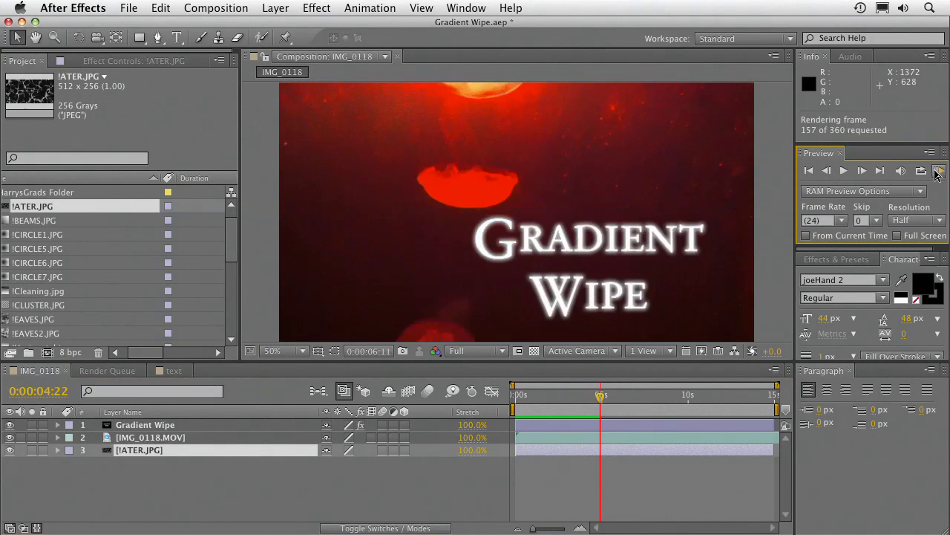
Step: Replace layer 3's !ATER.JPG source with !BEAMS.JPG
click(12, 220)
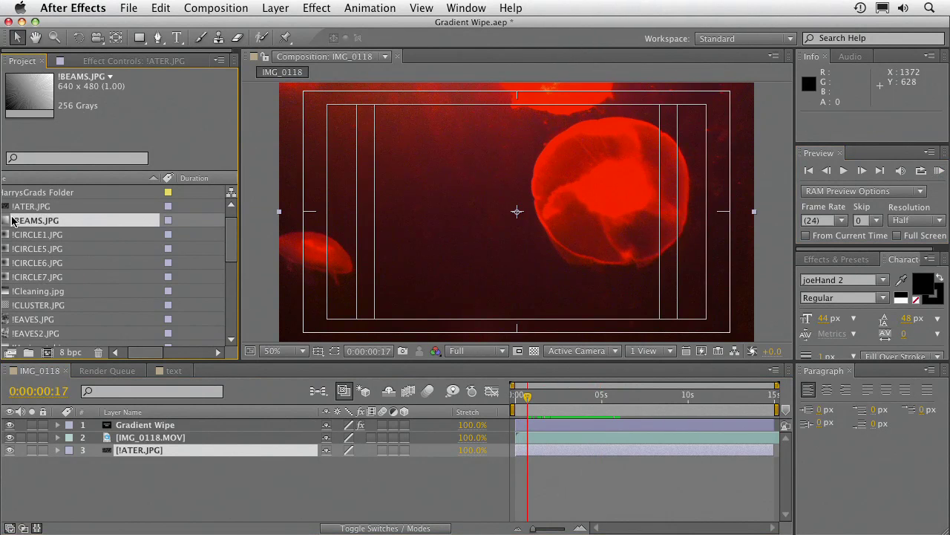
drag(39, 273, 119, 454)
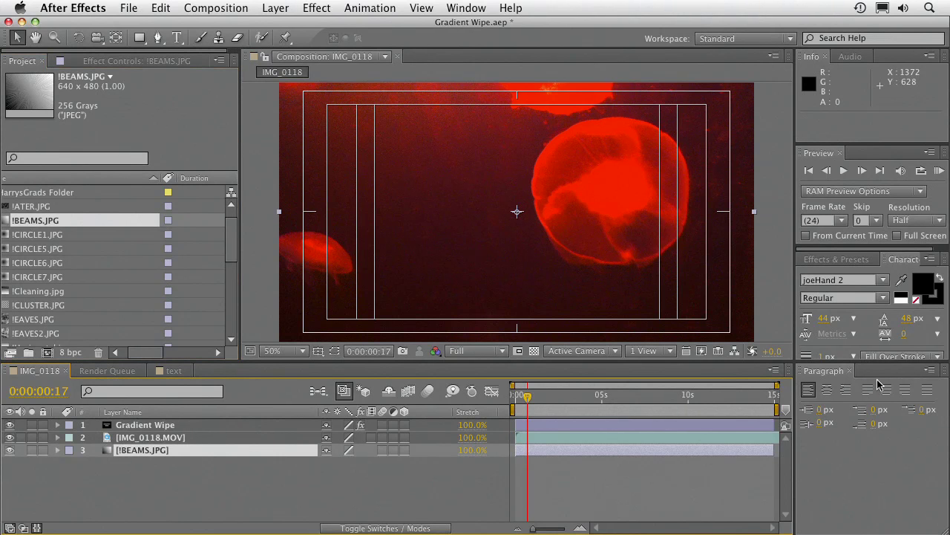
drag(539, 405, 593, 407)
Step: Turn on Invert Gradient in the title's Gradient Wipe effect
click(146, 425)
key(e)
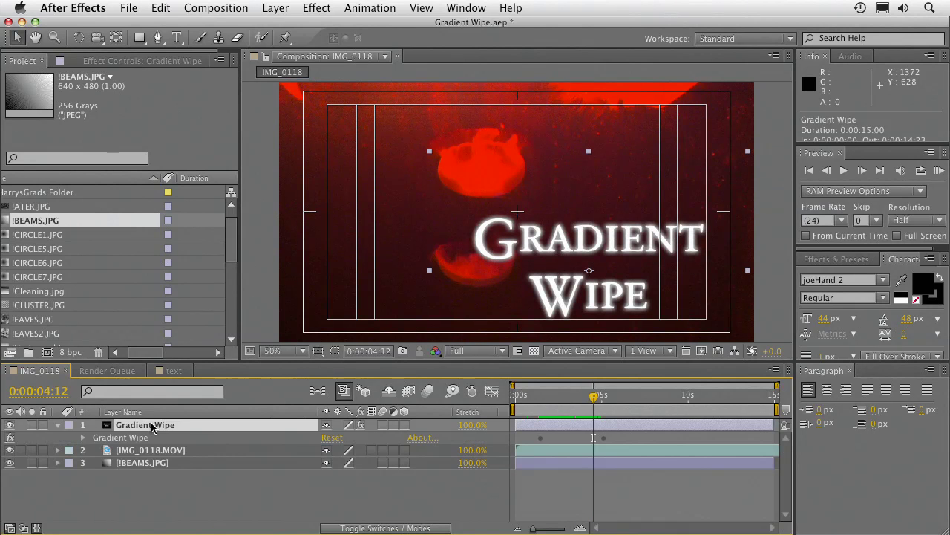
double_click(141, 436)
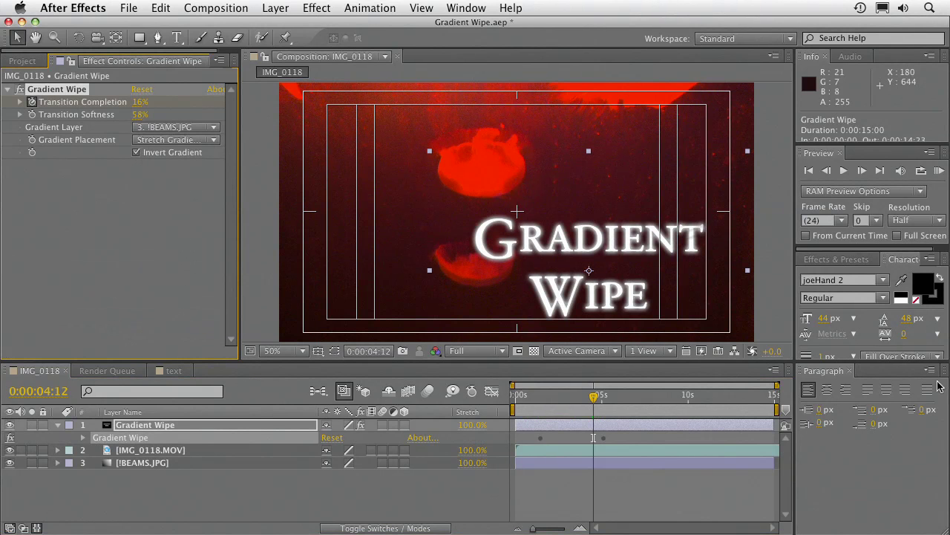
drag(547, 401, 611, 408)
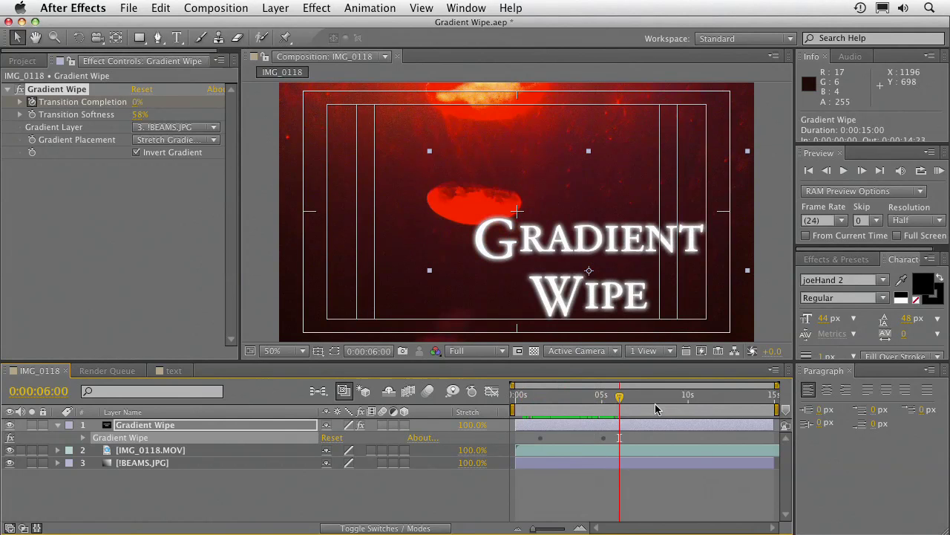
click(21, 61)
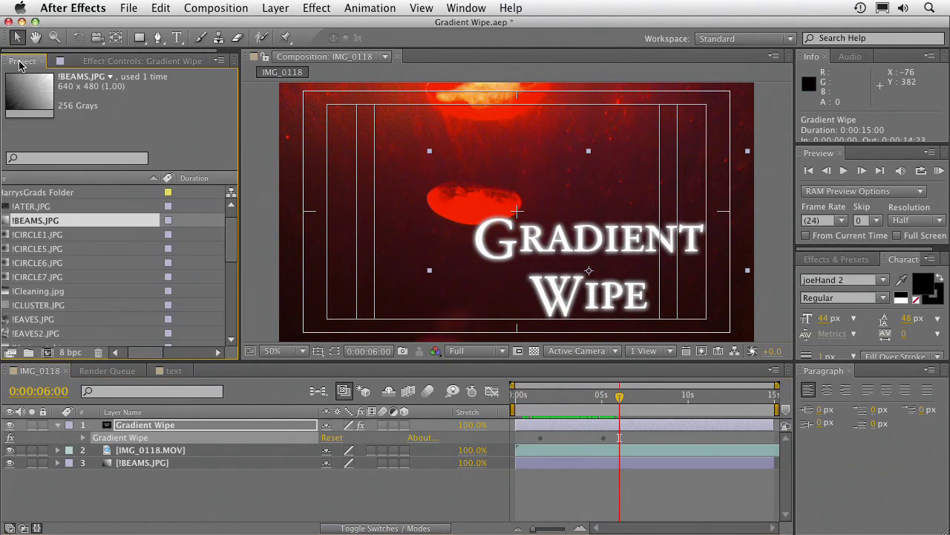
Step: Delete the accidentally added !Cleaning.jpg layer from the composition
click(40, 291)
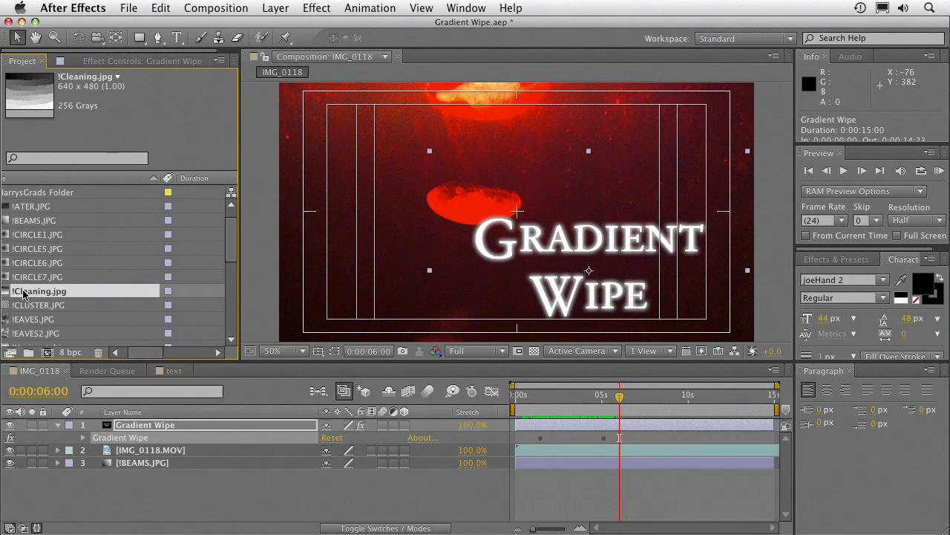
drag(82, 366, 138, 469)
click(138, 463)
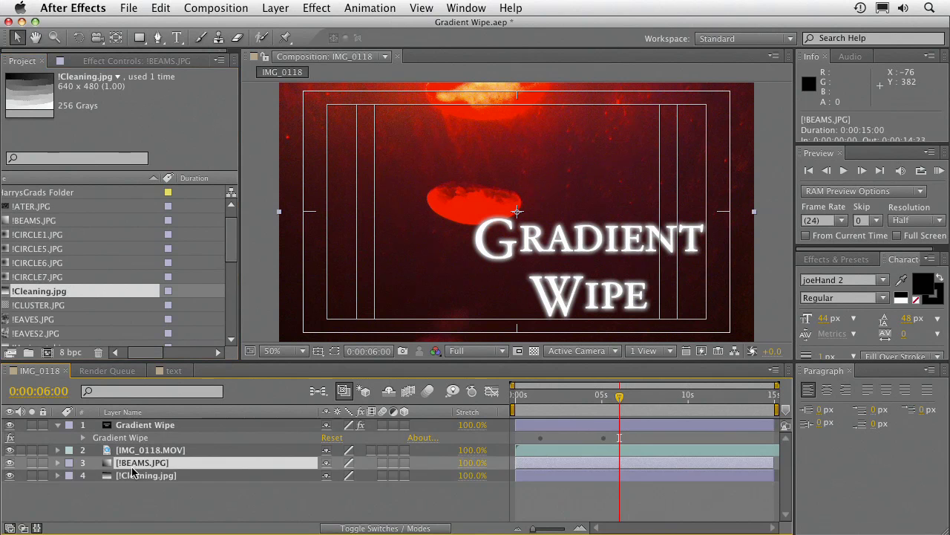
click(144, 476)
key(Delete)
Step: Replace layer 3's !BEAMS.JPG source with !Cleaning.jpg
click(150, 465)
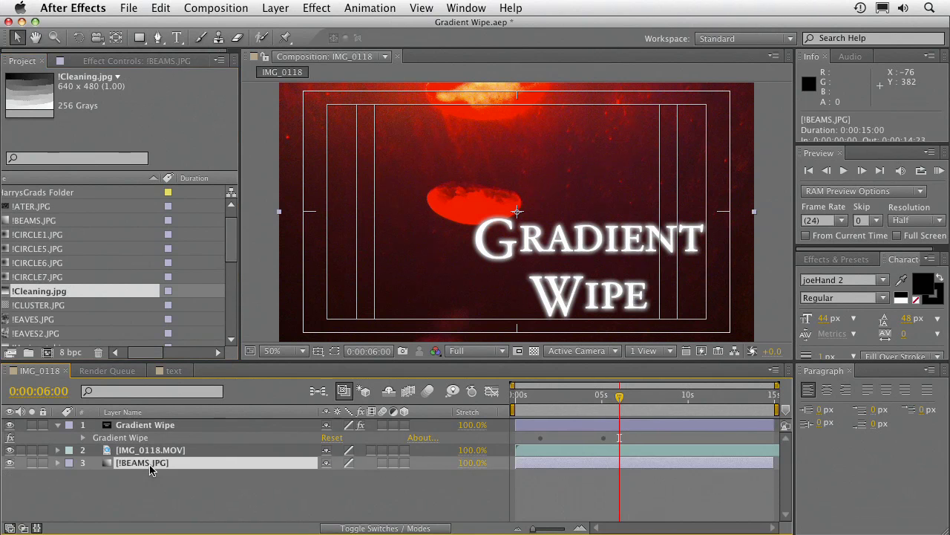
drag(46, 298, 141, 466)
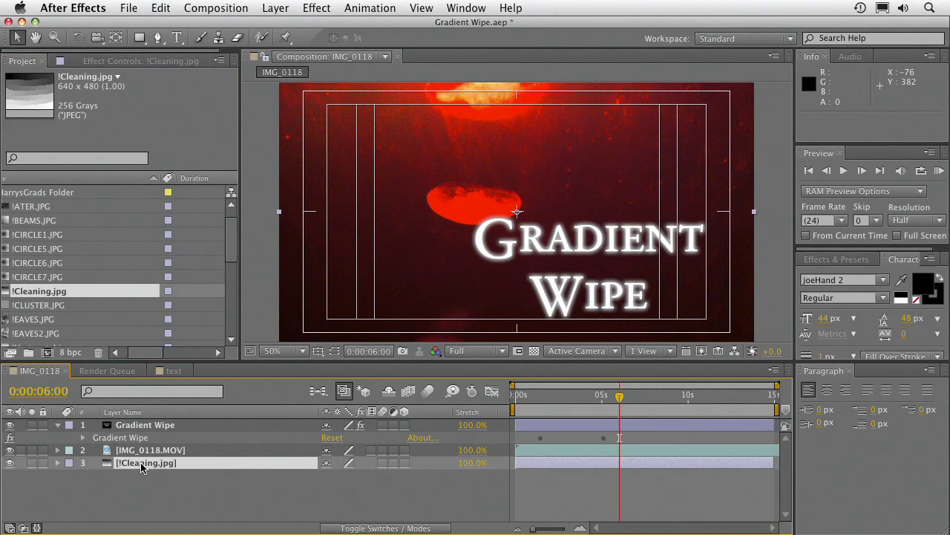
mouse_move(541, 398)
mouse_down()
mouse_move(616, 404)
mouse_move(544, 409)
mouse_up()
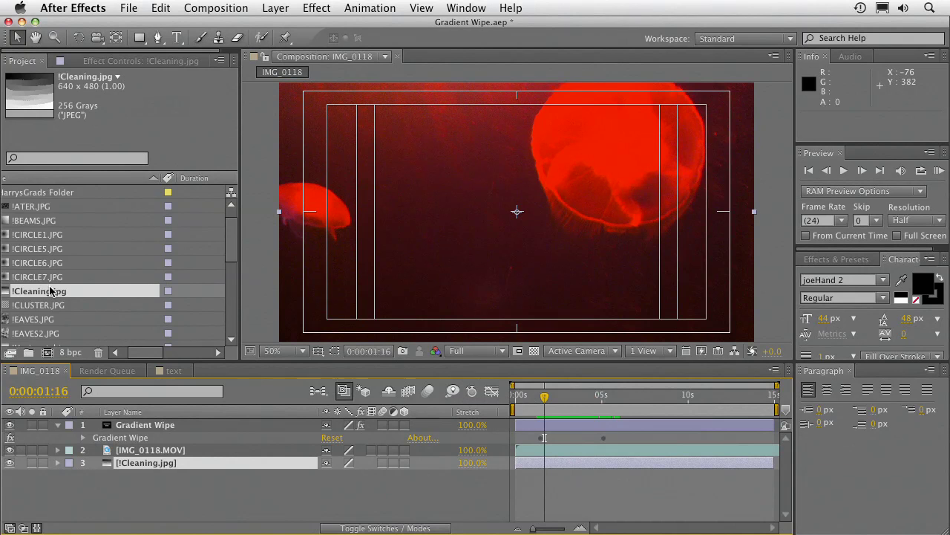
Step: Browse BUBBLES.TIF, Europe.jpg and !WAVES.JPG in the Project panel, then select !TWIRL.JPG
scroll(50, 291, down, 3)
scroll(50, 309, down, 3)
click(35, 236)
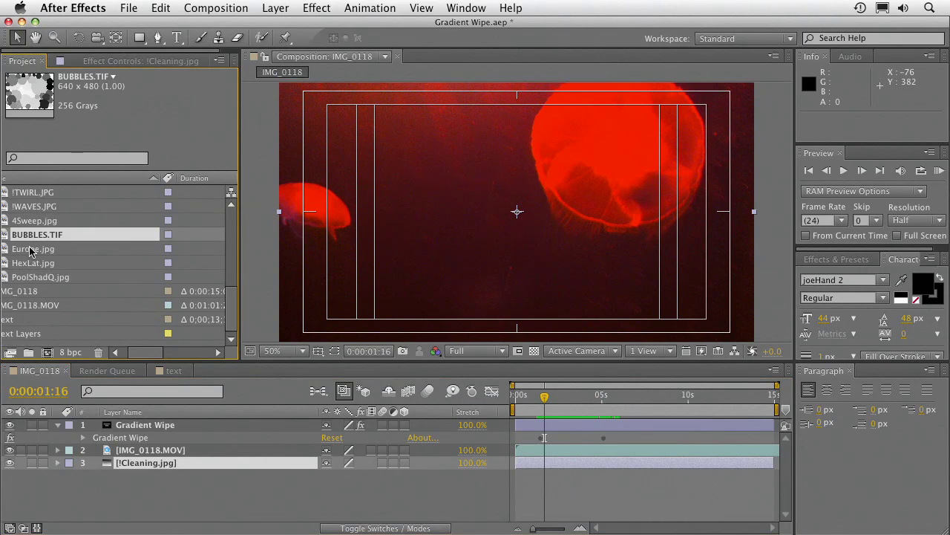
click(32, 250)
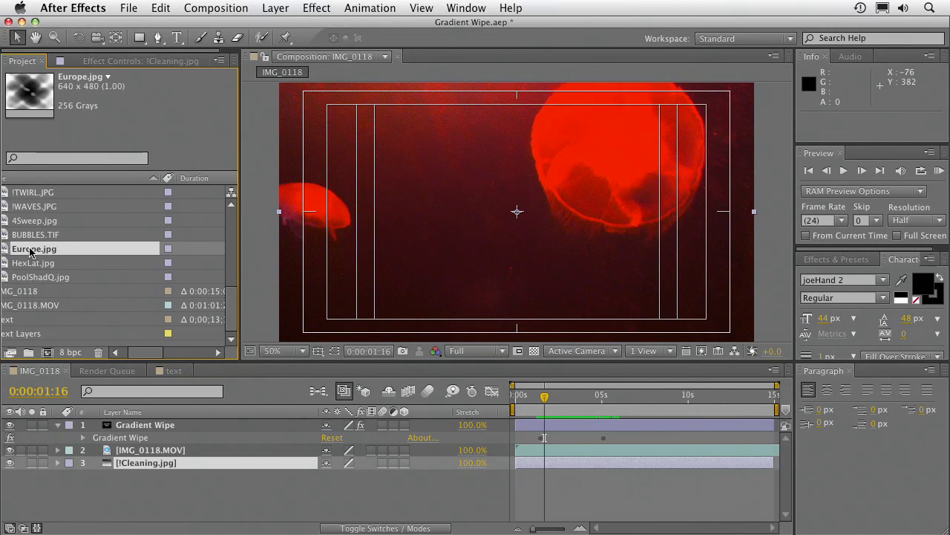
click(33, 208)
click(35, 193)
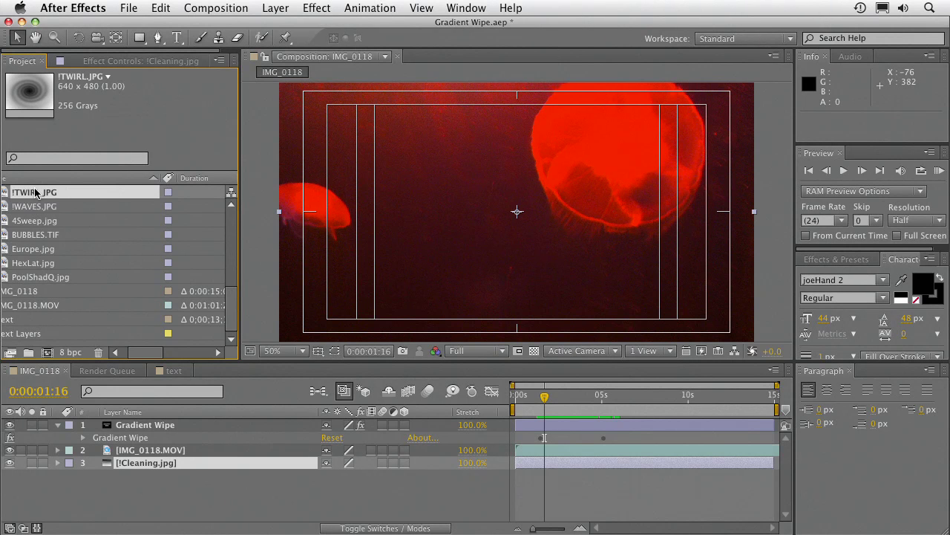
Step: Swap layer 3's source from !Cleaning.jpg to !TWIRL.JPG and RAM-preview the wipe
drag(109, 388, 124, 467)
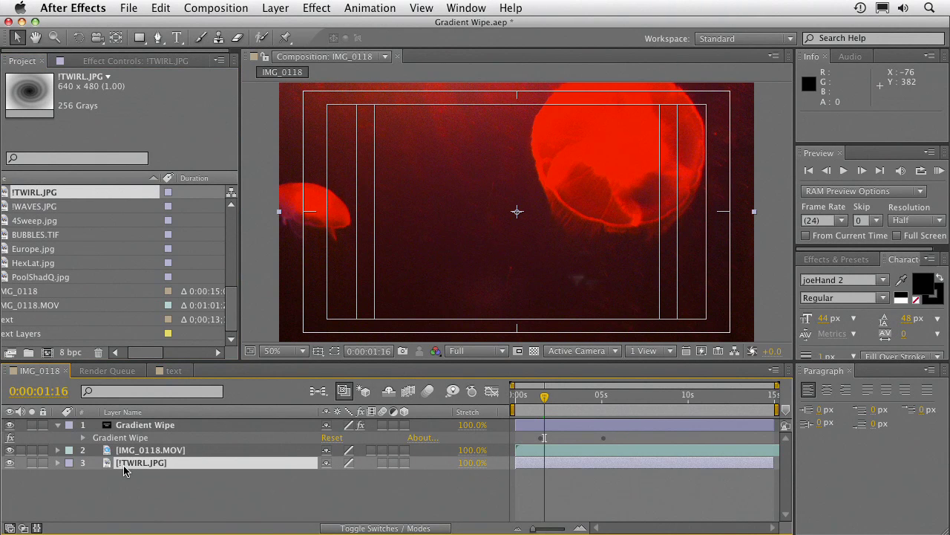
mouse_move(529, 400)
mouse_down()
mouse_move(519, 400)
mouse_move(578, 402)
mouse_move(519, 401)
mouse_move(598, 401)
mouse_move(523, 407)
mouse_up()
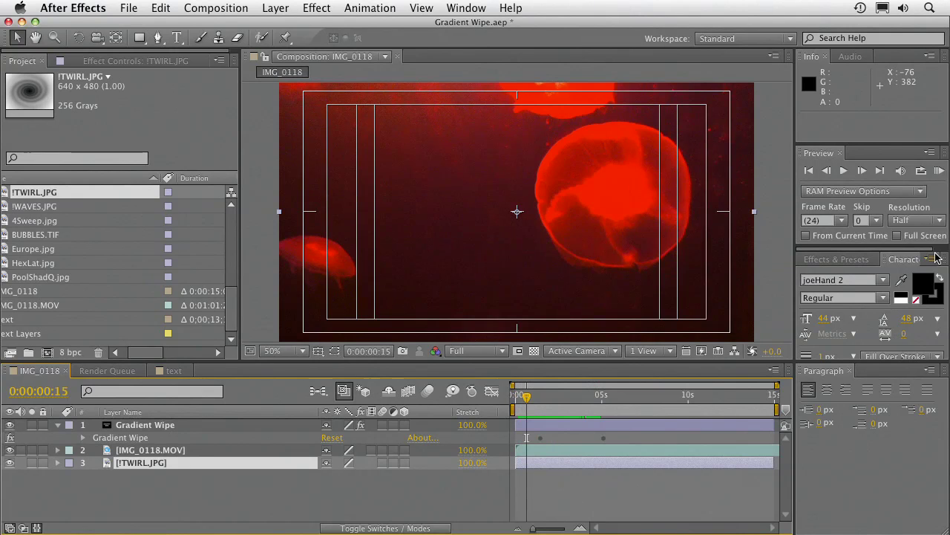
click(939, 170)
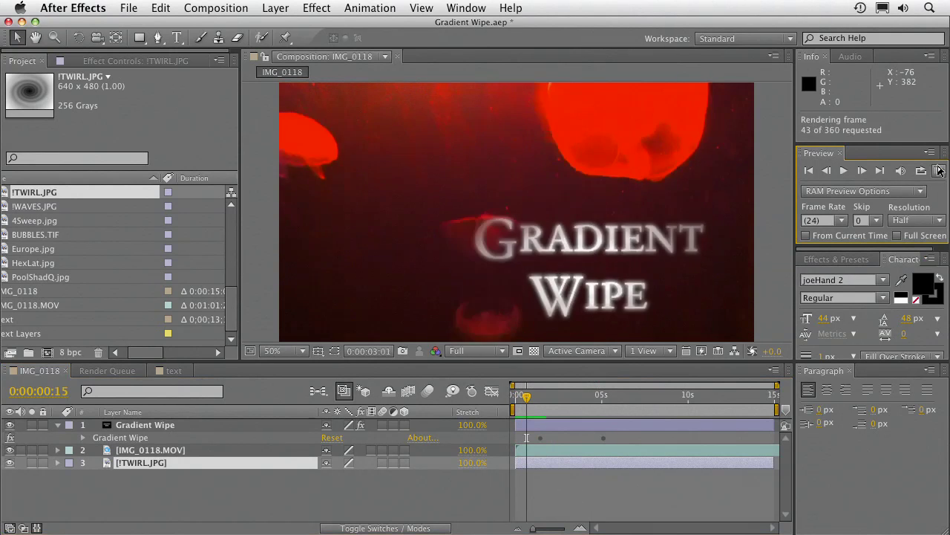